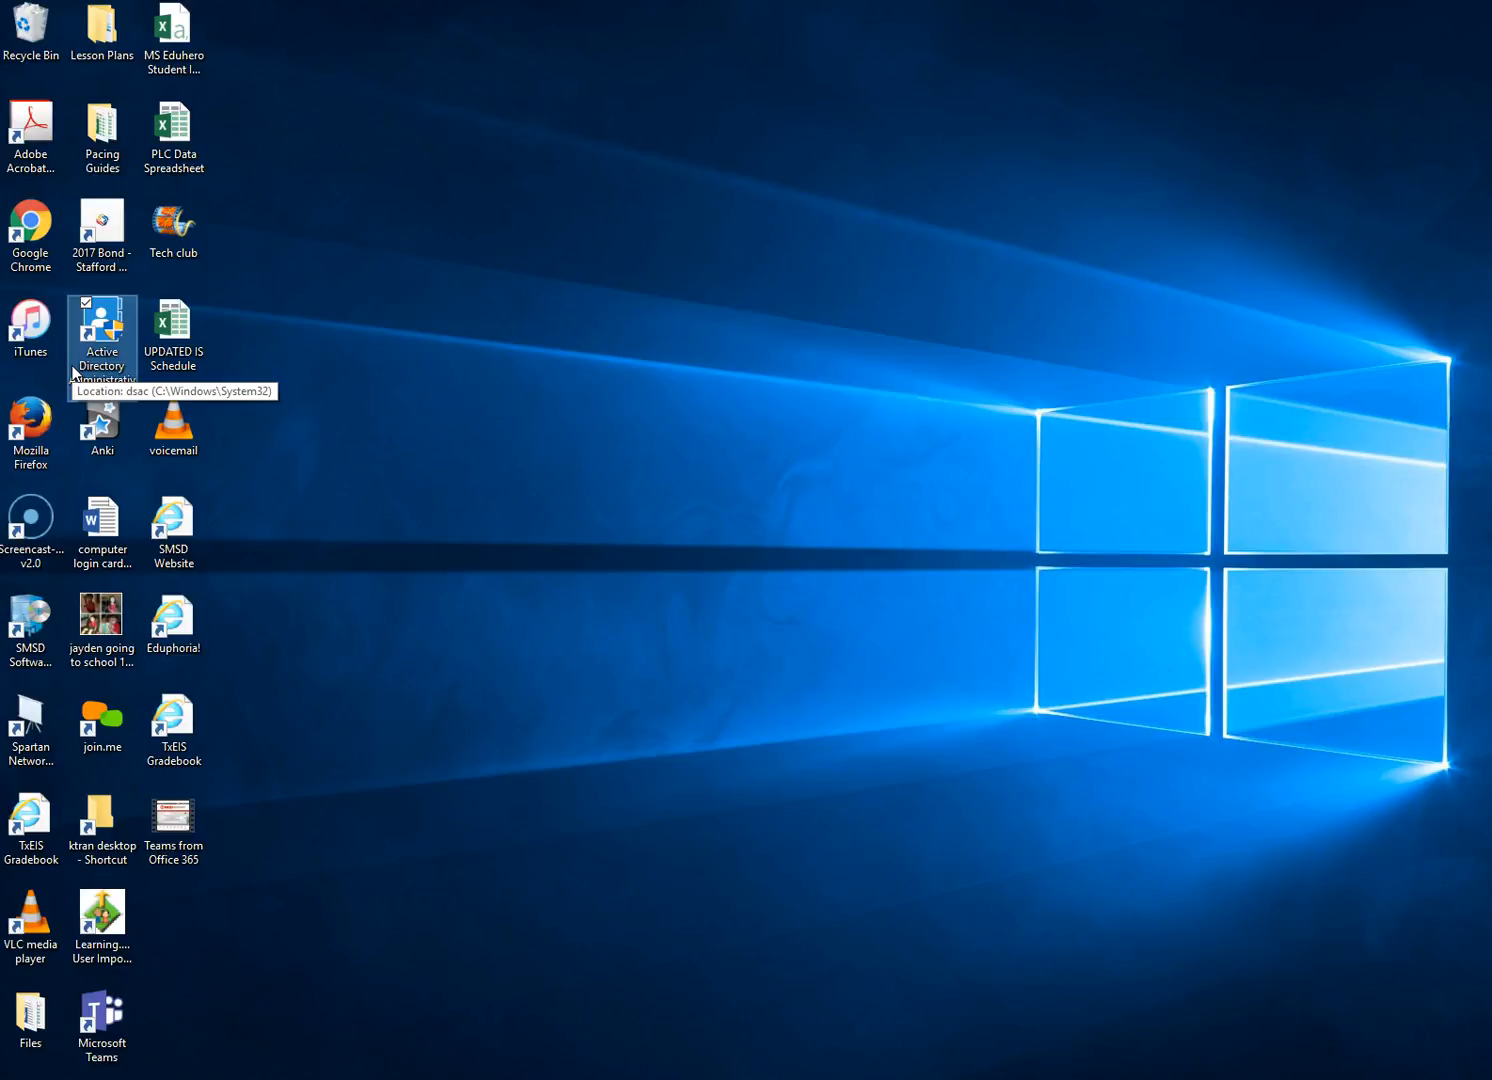
# Find Active Directory Administrative Center via Start search 'active d', place it on the desktop, and launch it
pyautogui.press('super')
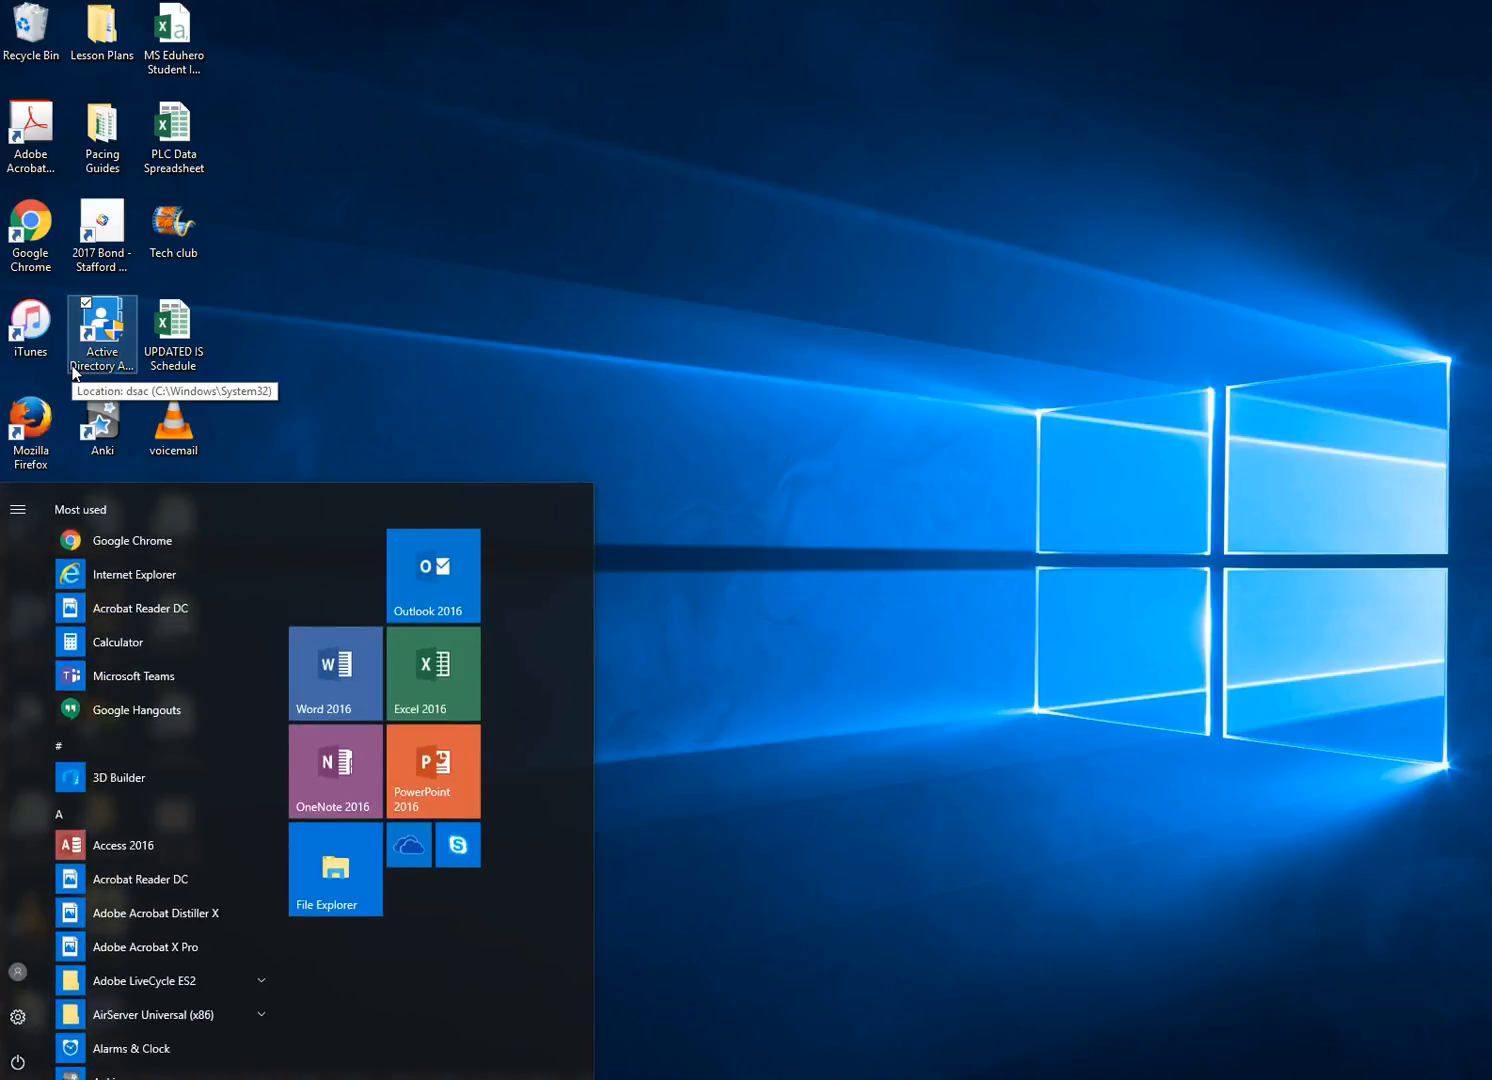
pyautogui.write('active d')
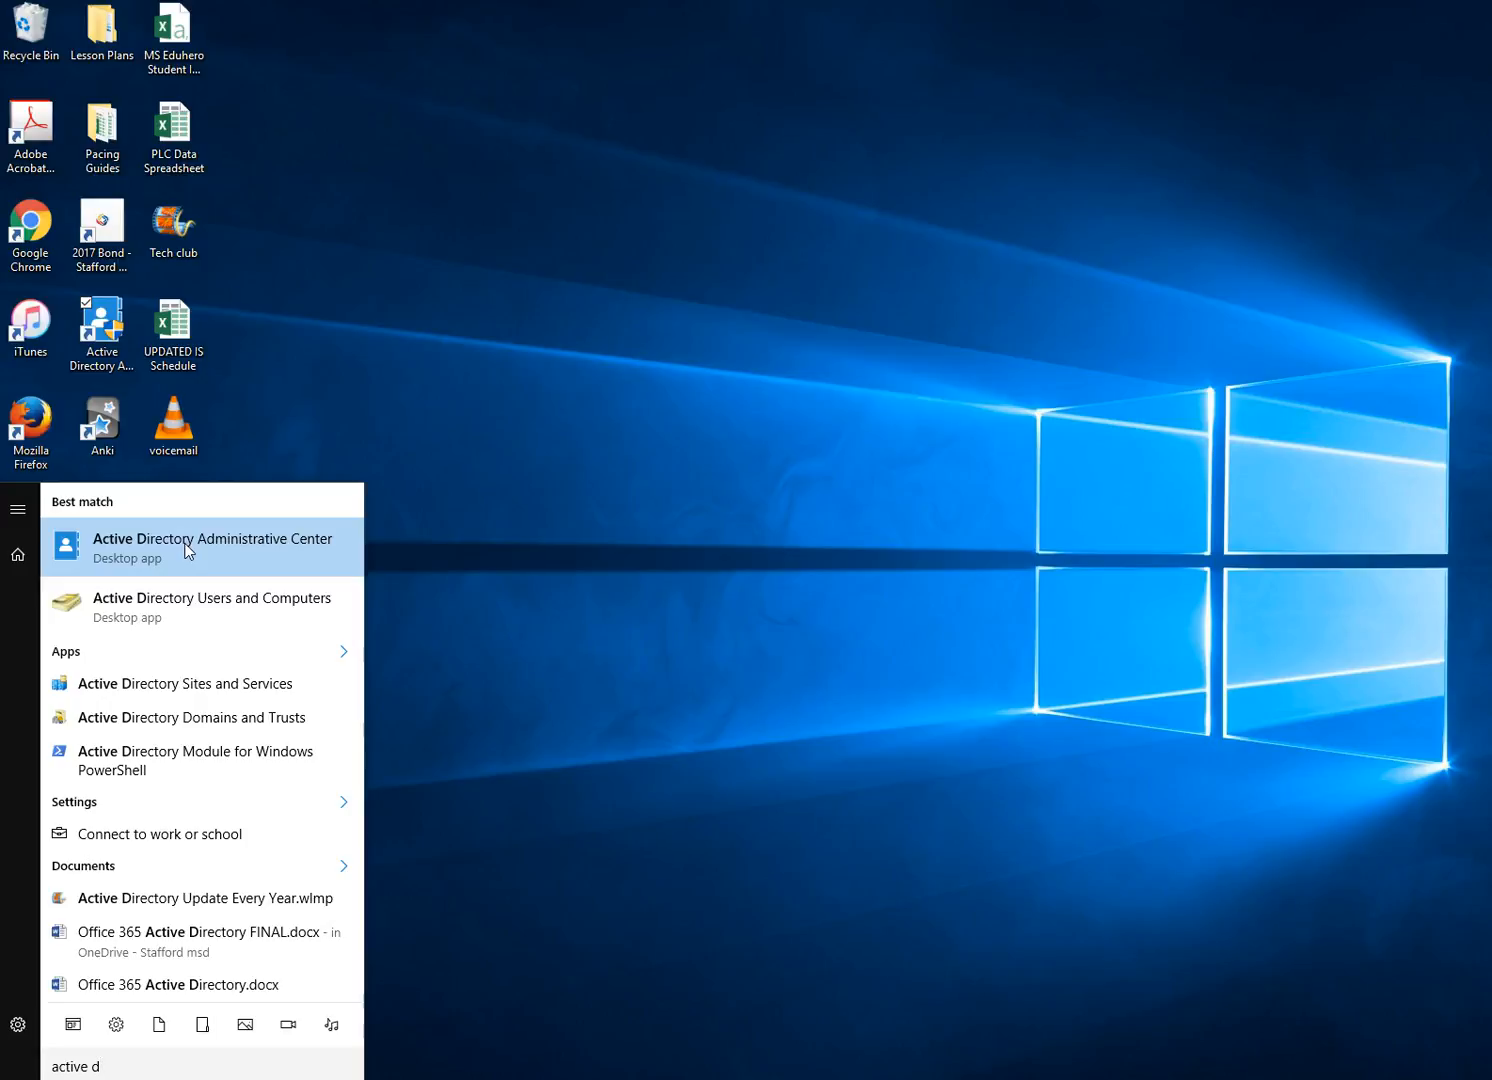
pyautogui.moveTo(186, 550); pyautogui.dragTo(116, 338)
pyautogui.doubleClick(115, 339)
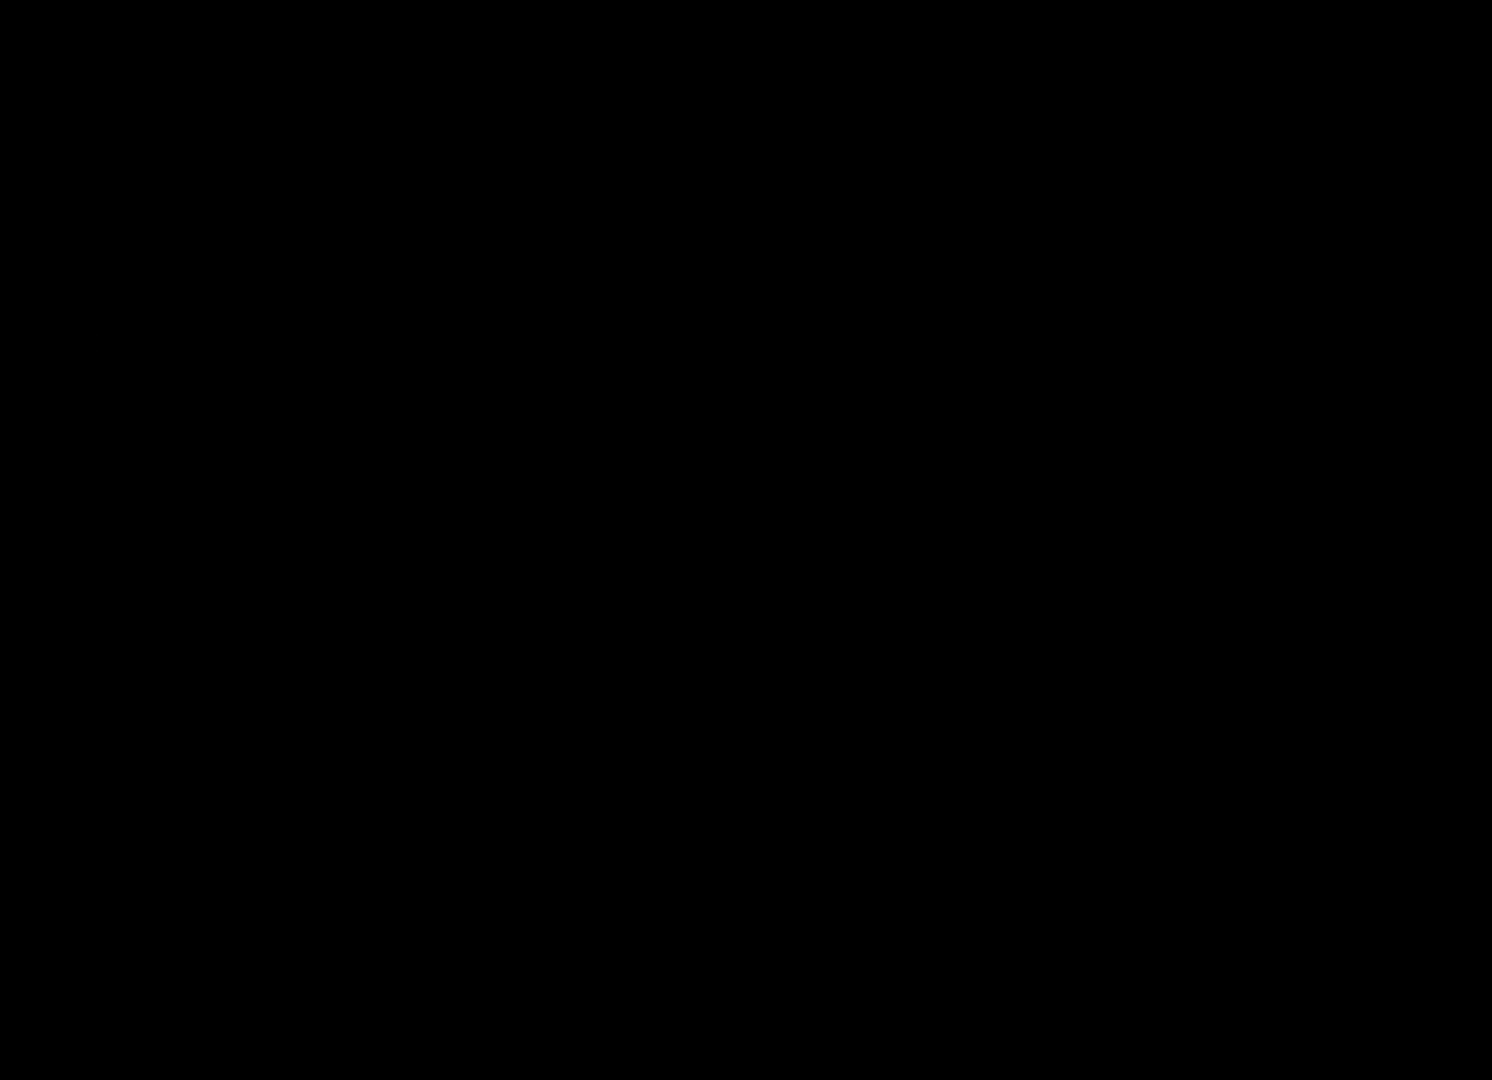
# Approve the administrator prompt and enter the target user's domain account name in the Reset Password user name box
pyautogui.click(640, 684)
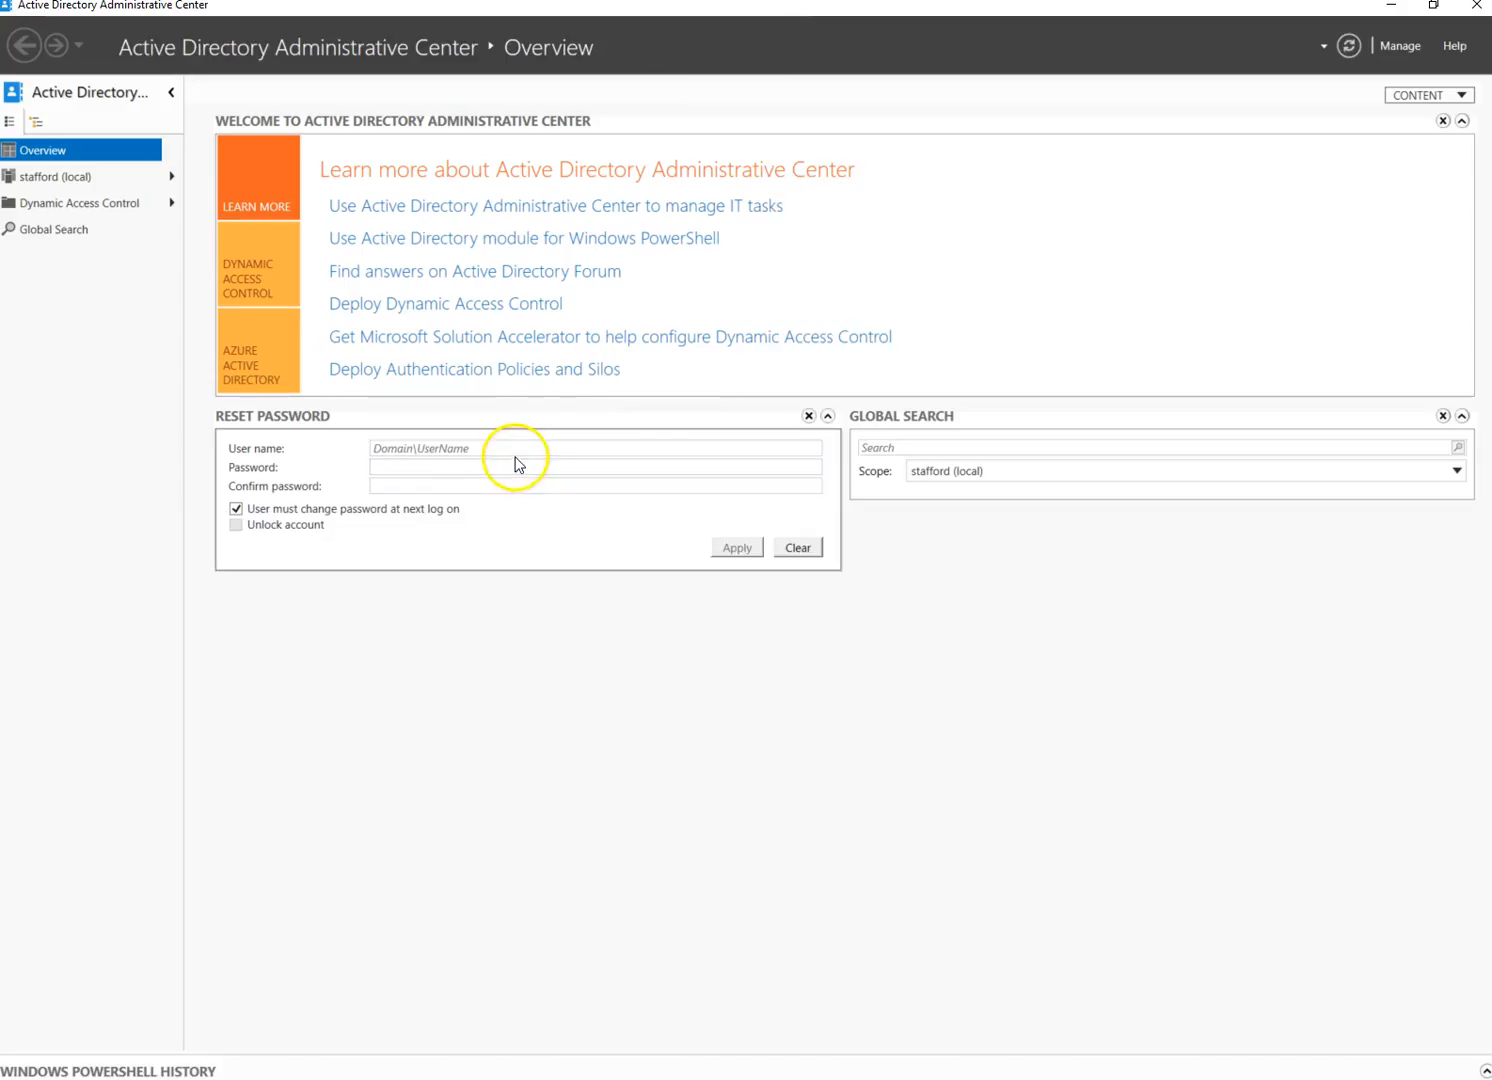
pyautogui.click(518, 449)
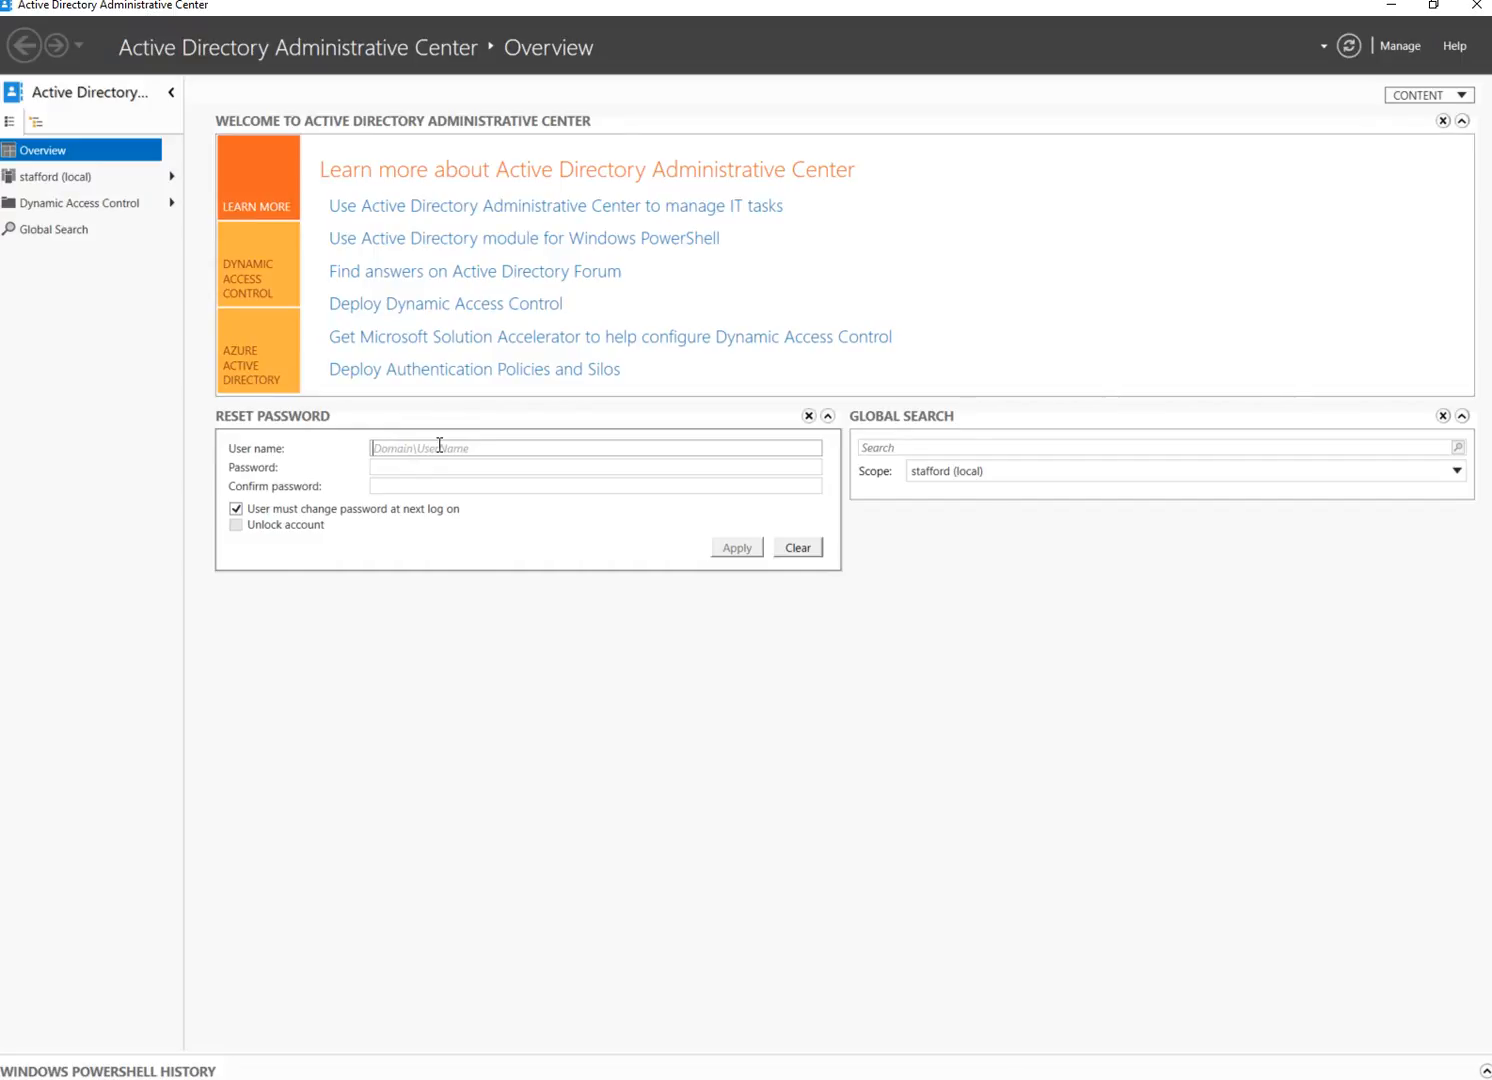
pyautogui.click(441, 469)
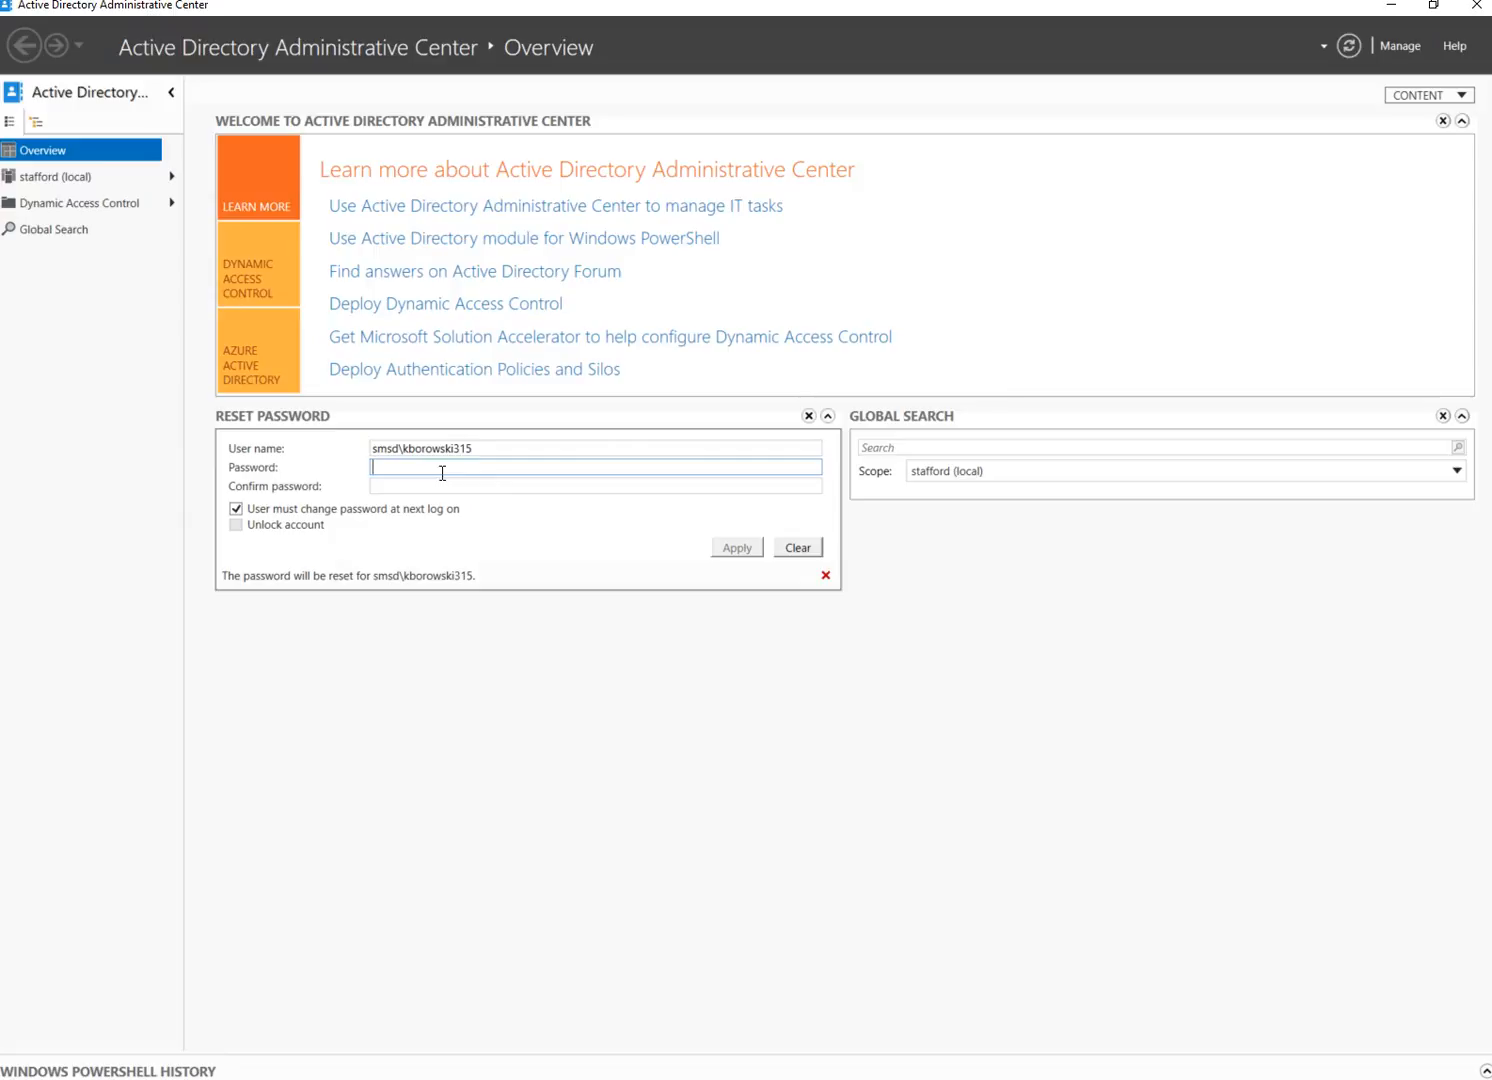
# Enter the new password and its confirmation, retyping both after a mismatch
pyautogui.click(445, 483)
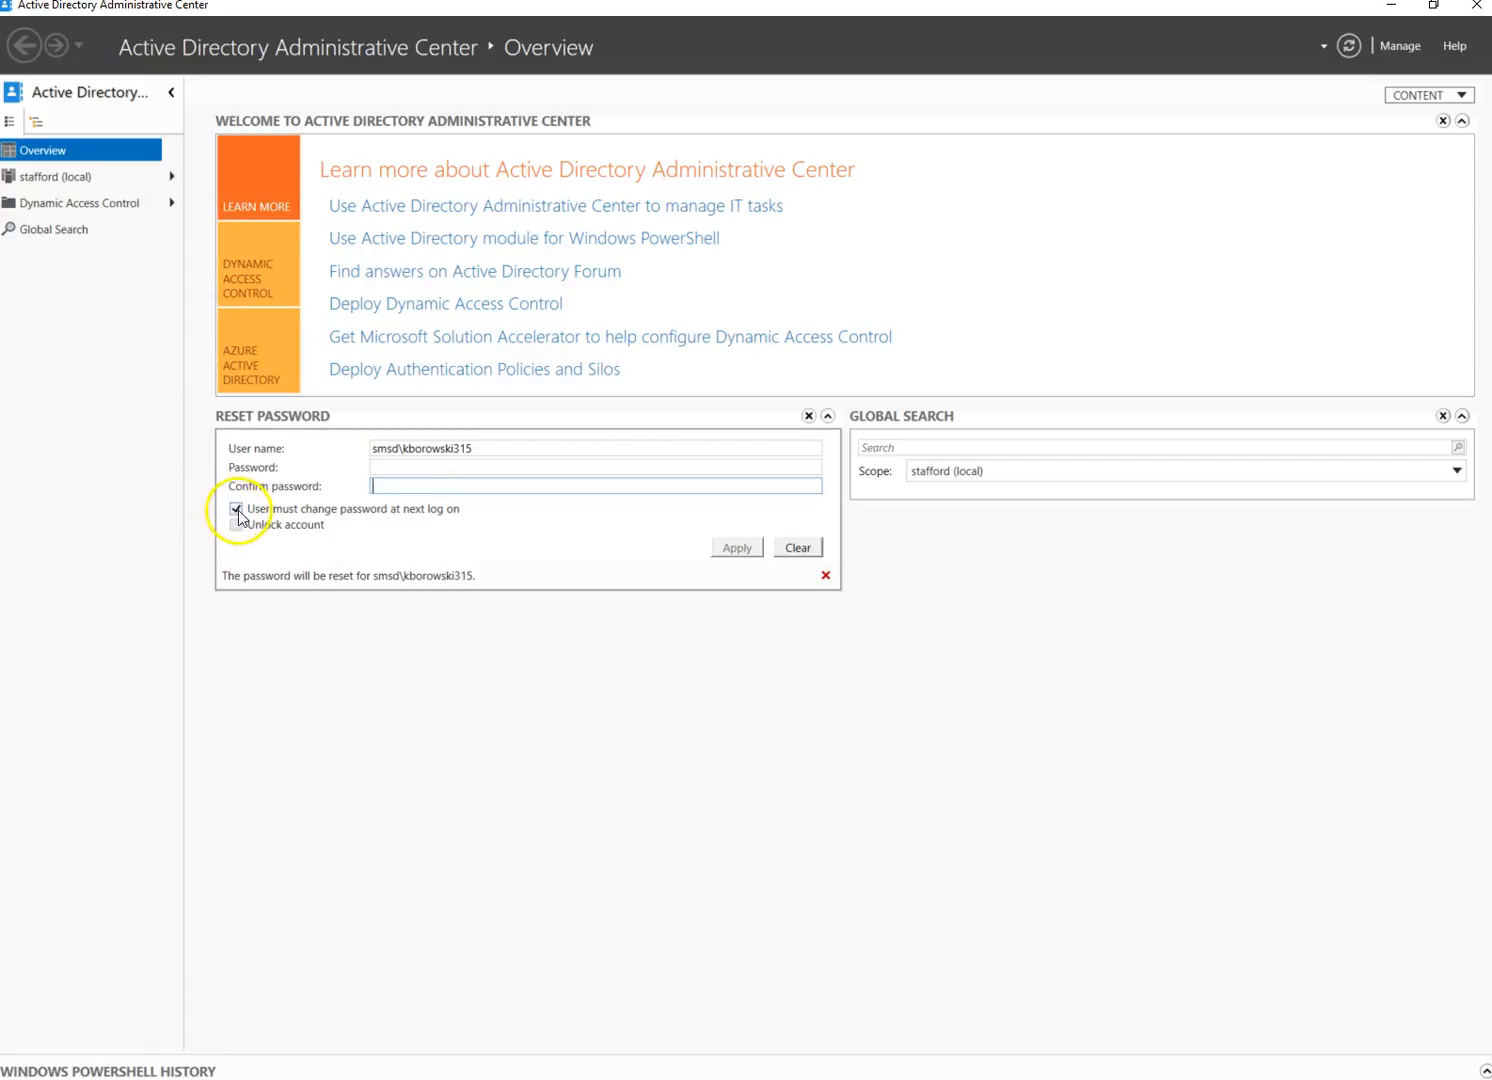
pyautogui.click(406, 462)
pyautogui.write('*******')
pyautogui.press('Tab')
pyautogui.write('********')
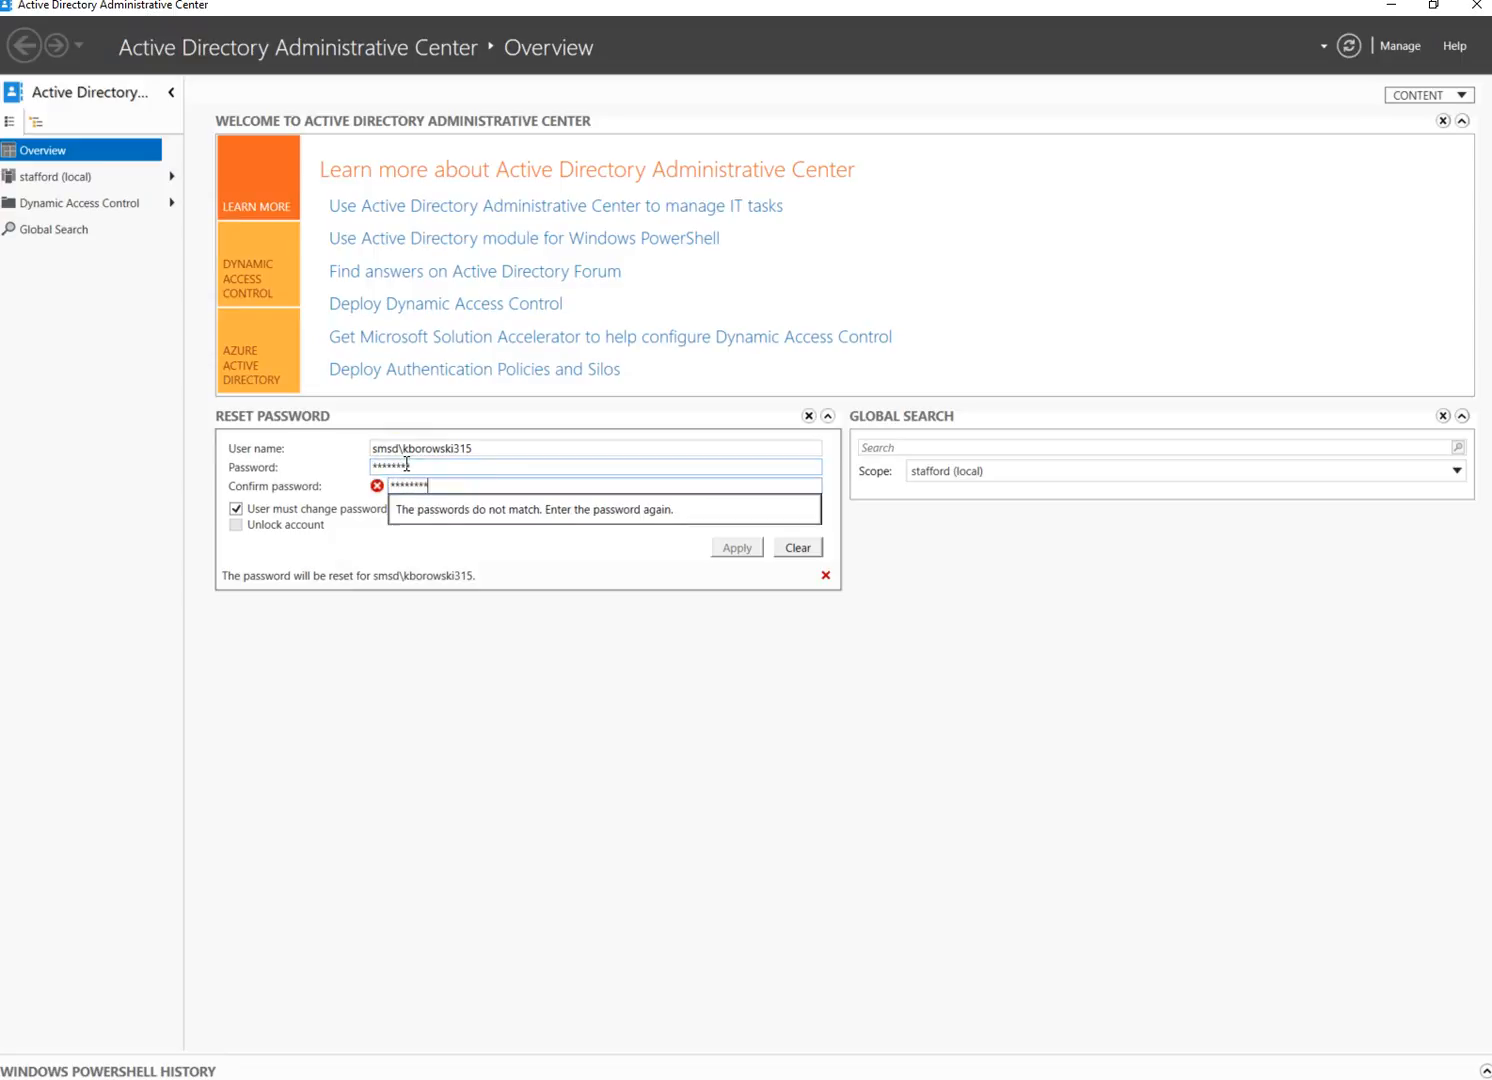
pyautogui.click(296, 464)
pyautogui.write('*********')
pyautogui.press('Tab')
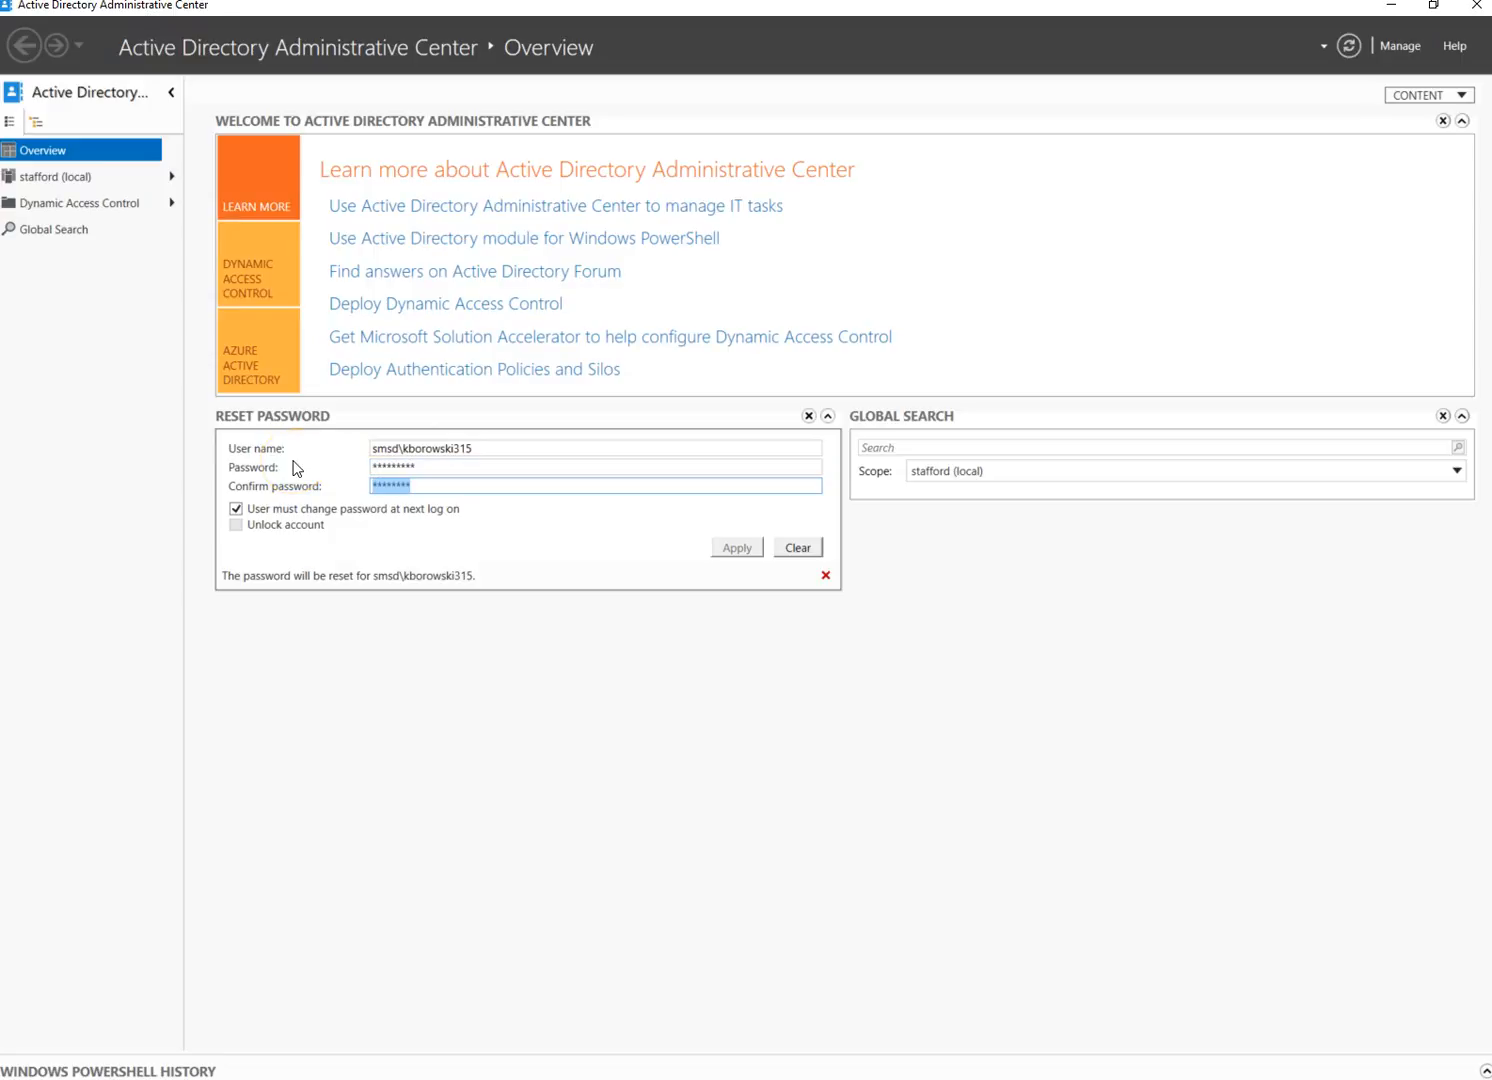
pyautogui.write('*********')
pyautogui.press('Tab')
# Replace the new password and retype it in both fields so they match
pyautogui.click(336, 465)
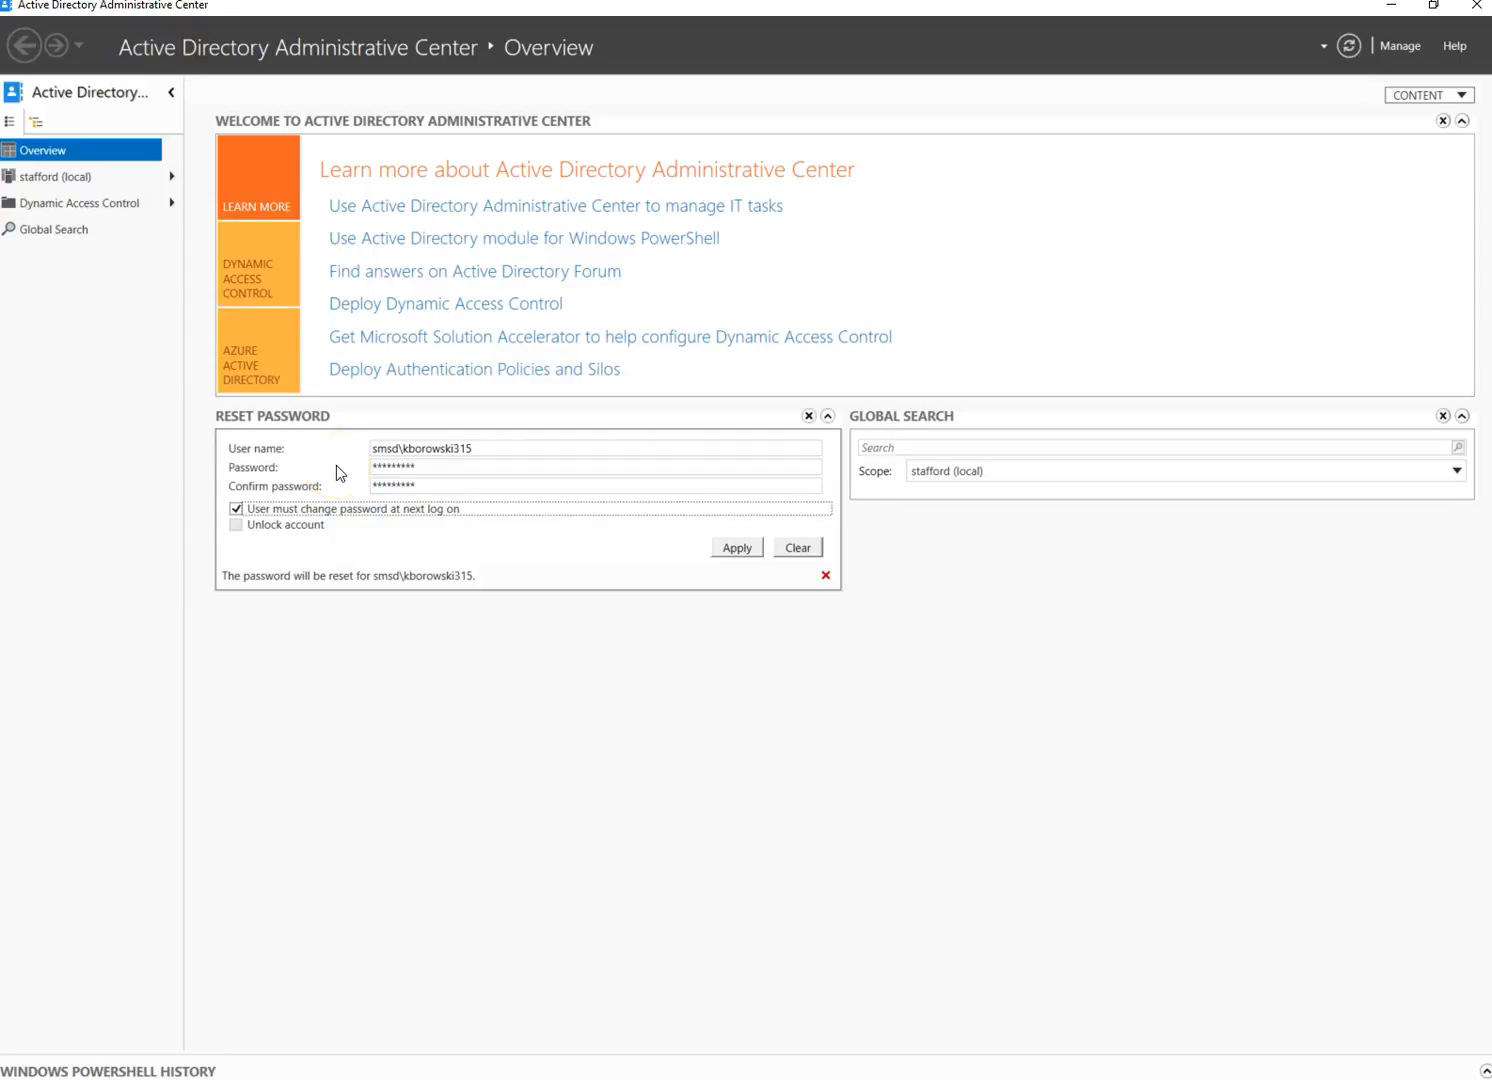
pyautogui.click(241, 510)
pyautogui.moveTo(476, 466); pyautogui.dragTo(341, 470)
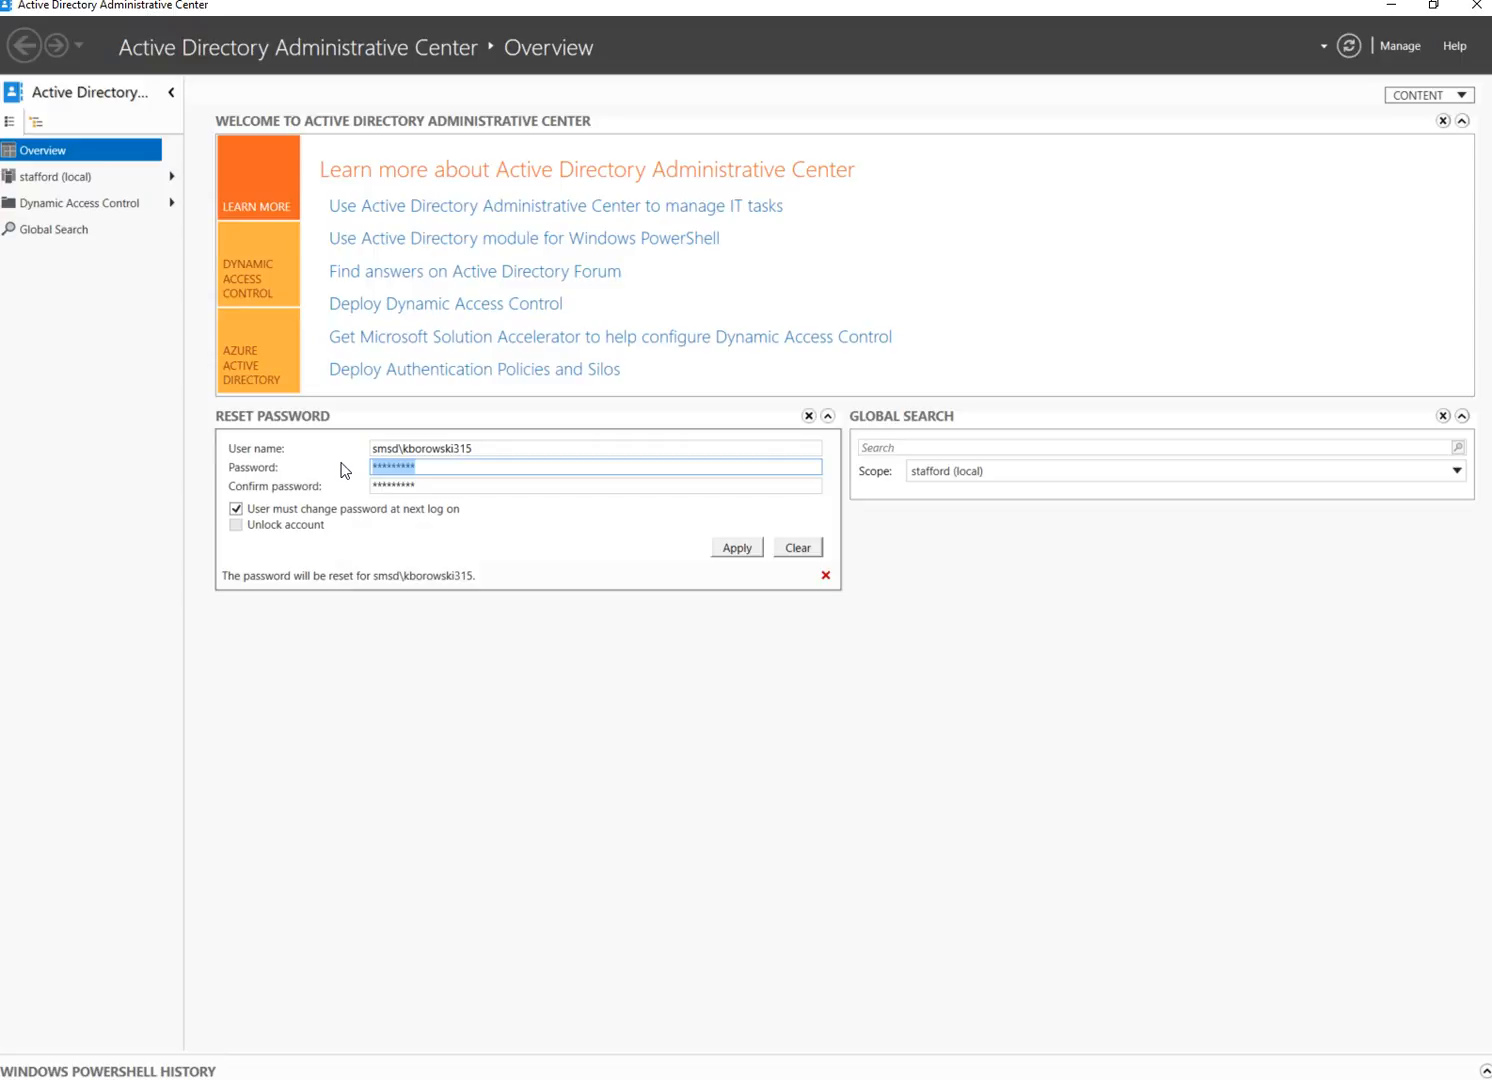
pyautogui.write('***********')
pyautogui.press('BackSpace')
pyautogui.press('BackSpace')
pyautogui.press('BackSpace')
pyautogui.press('BackSpace')
pyautogui.press('BackSpace')
pyautogui.press('BackSpace')
pyautogui.press('BackSpace')
pyautogui.press('BackSpace')
pyautogui.press('BackSpace')
pyautogui.press('BackSpace')
pyautogui.press('BackSpace')
pyautogui.write('*********')
pyautogui.press('Tab')
pyautogui.write('*********')
pyautogui.press('Tab')
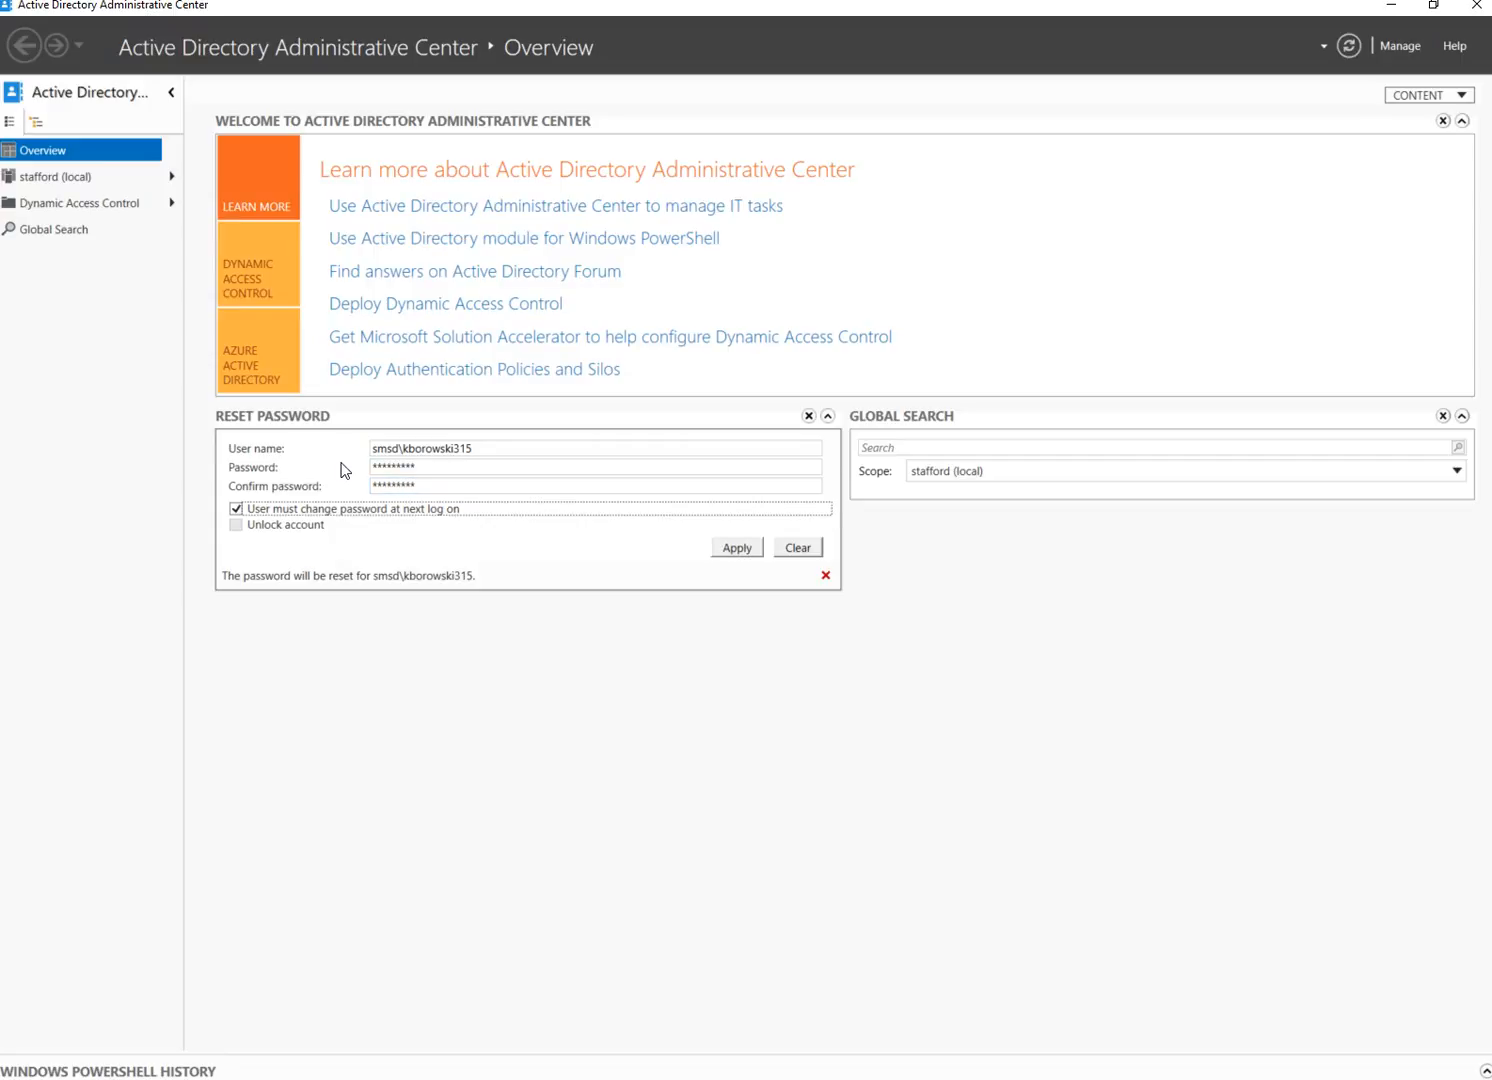
# Clear the 'User must change password at next log on' checkbox in the Reset Password tile
pyautogui.click(319, 511)
# Search the domain for the user's surname and select the PS/ES/IS ITS user among the 14 results
pyautogui.click(916, 448)
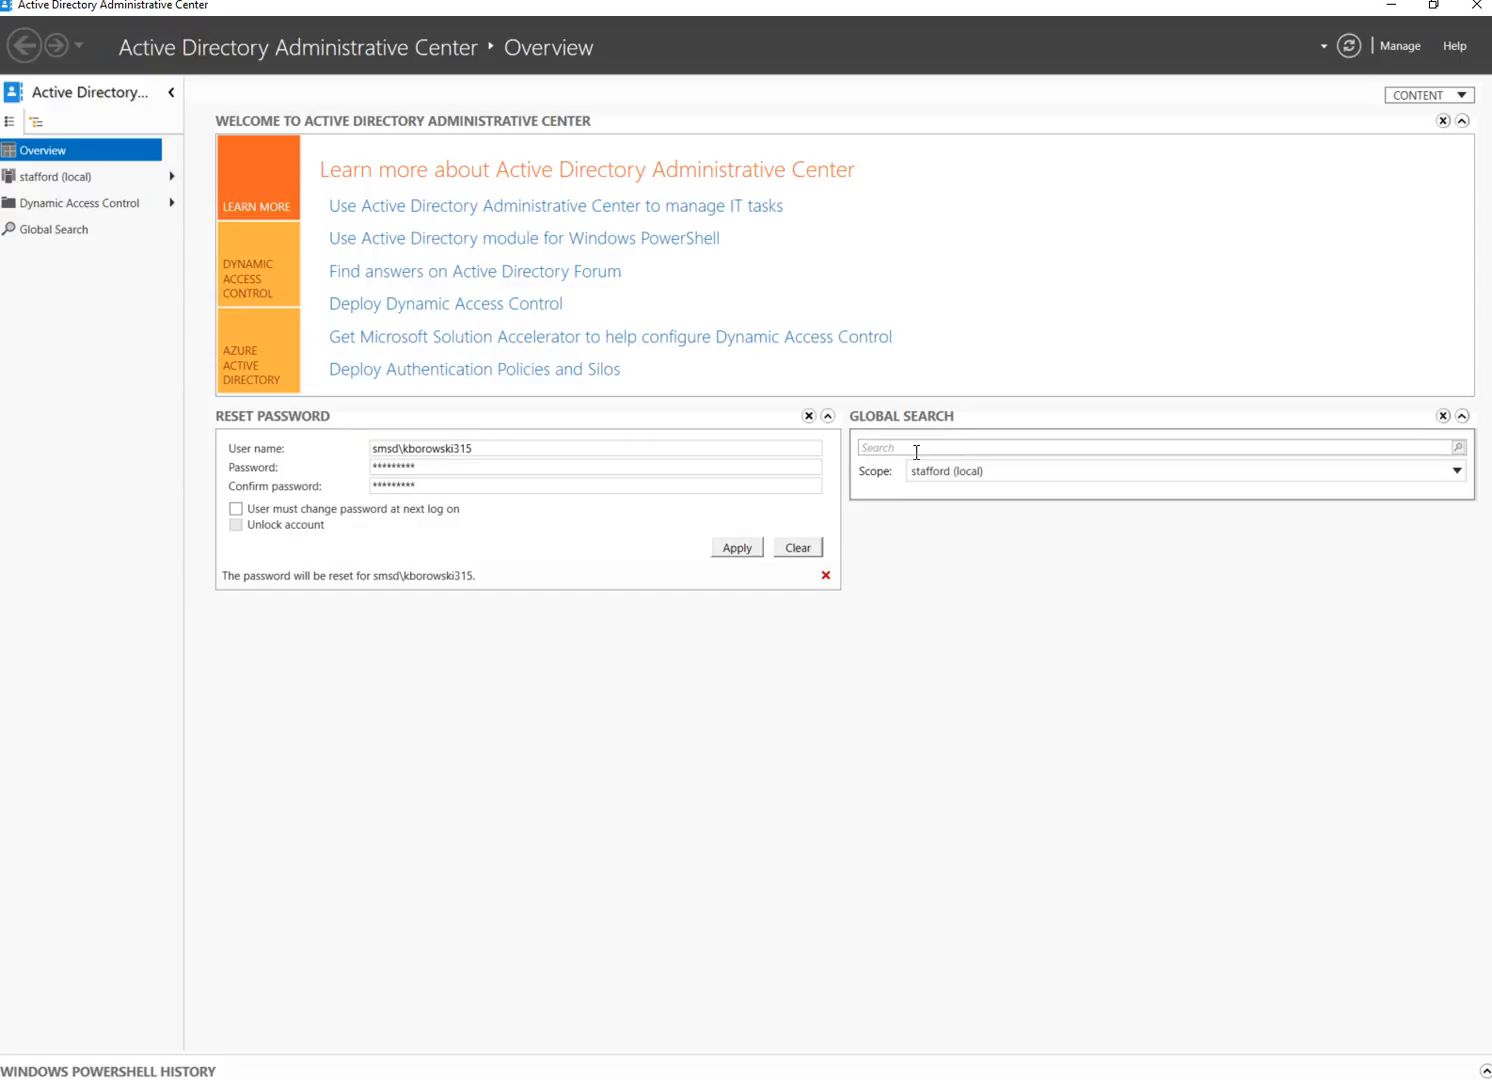
pyautogui.write('tran')
pyautogui.press('Return')
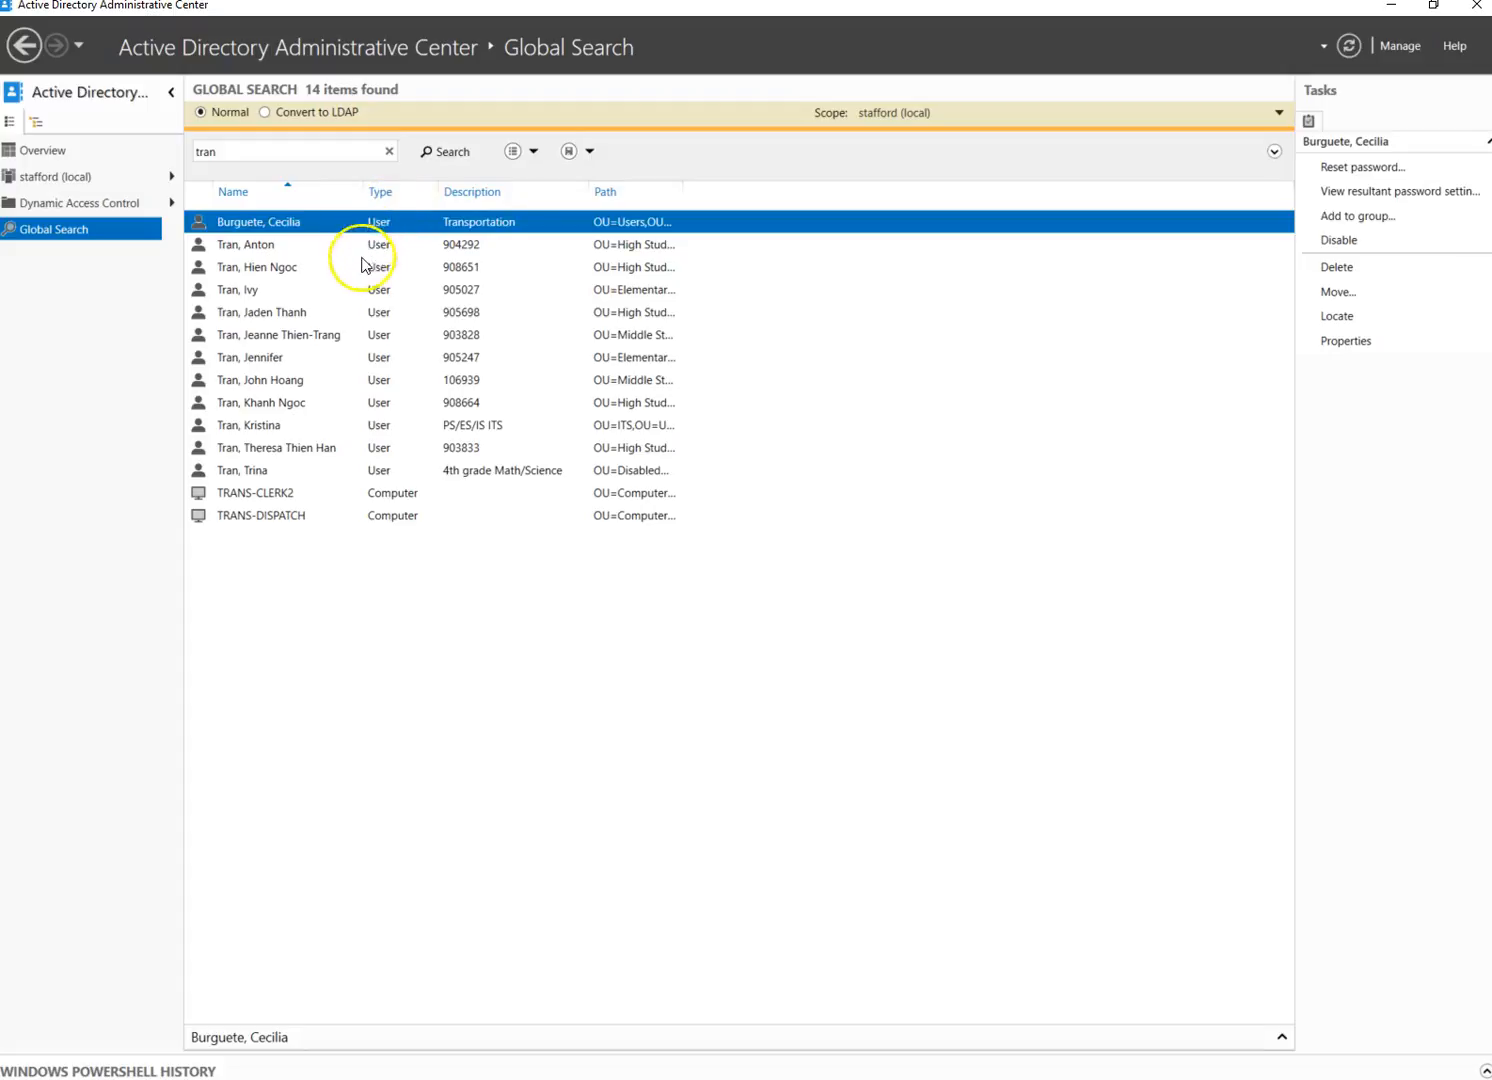
pyautogui.click(287, 432)
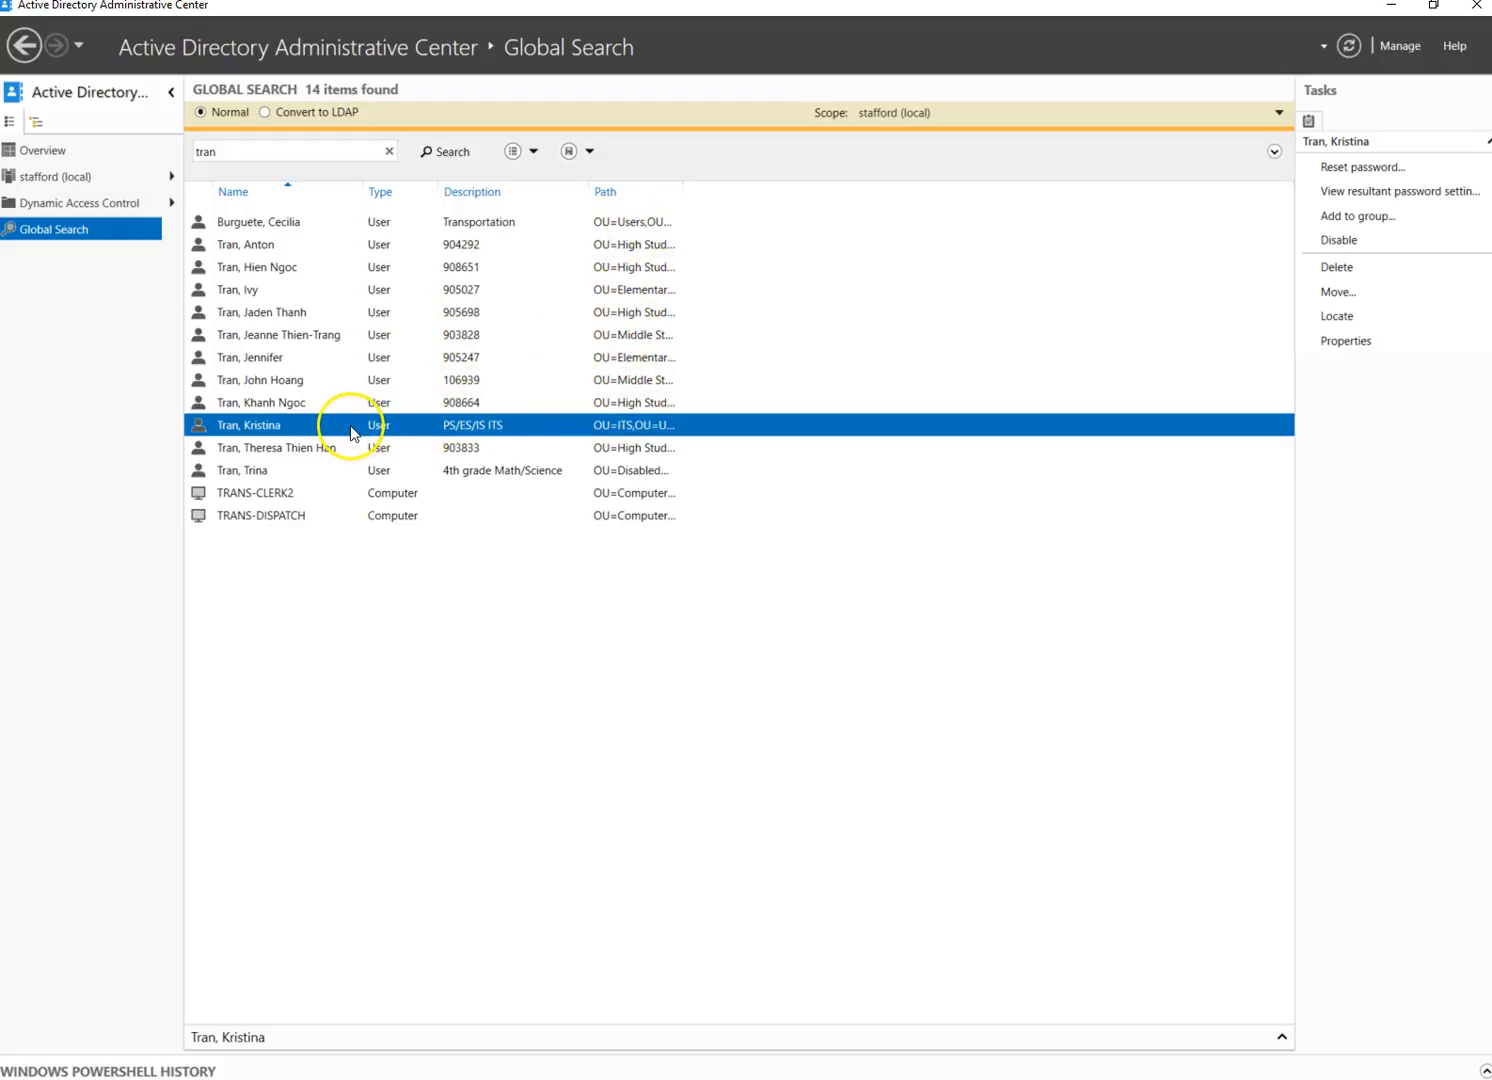
pyautogui.click(1409, 168)
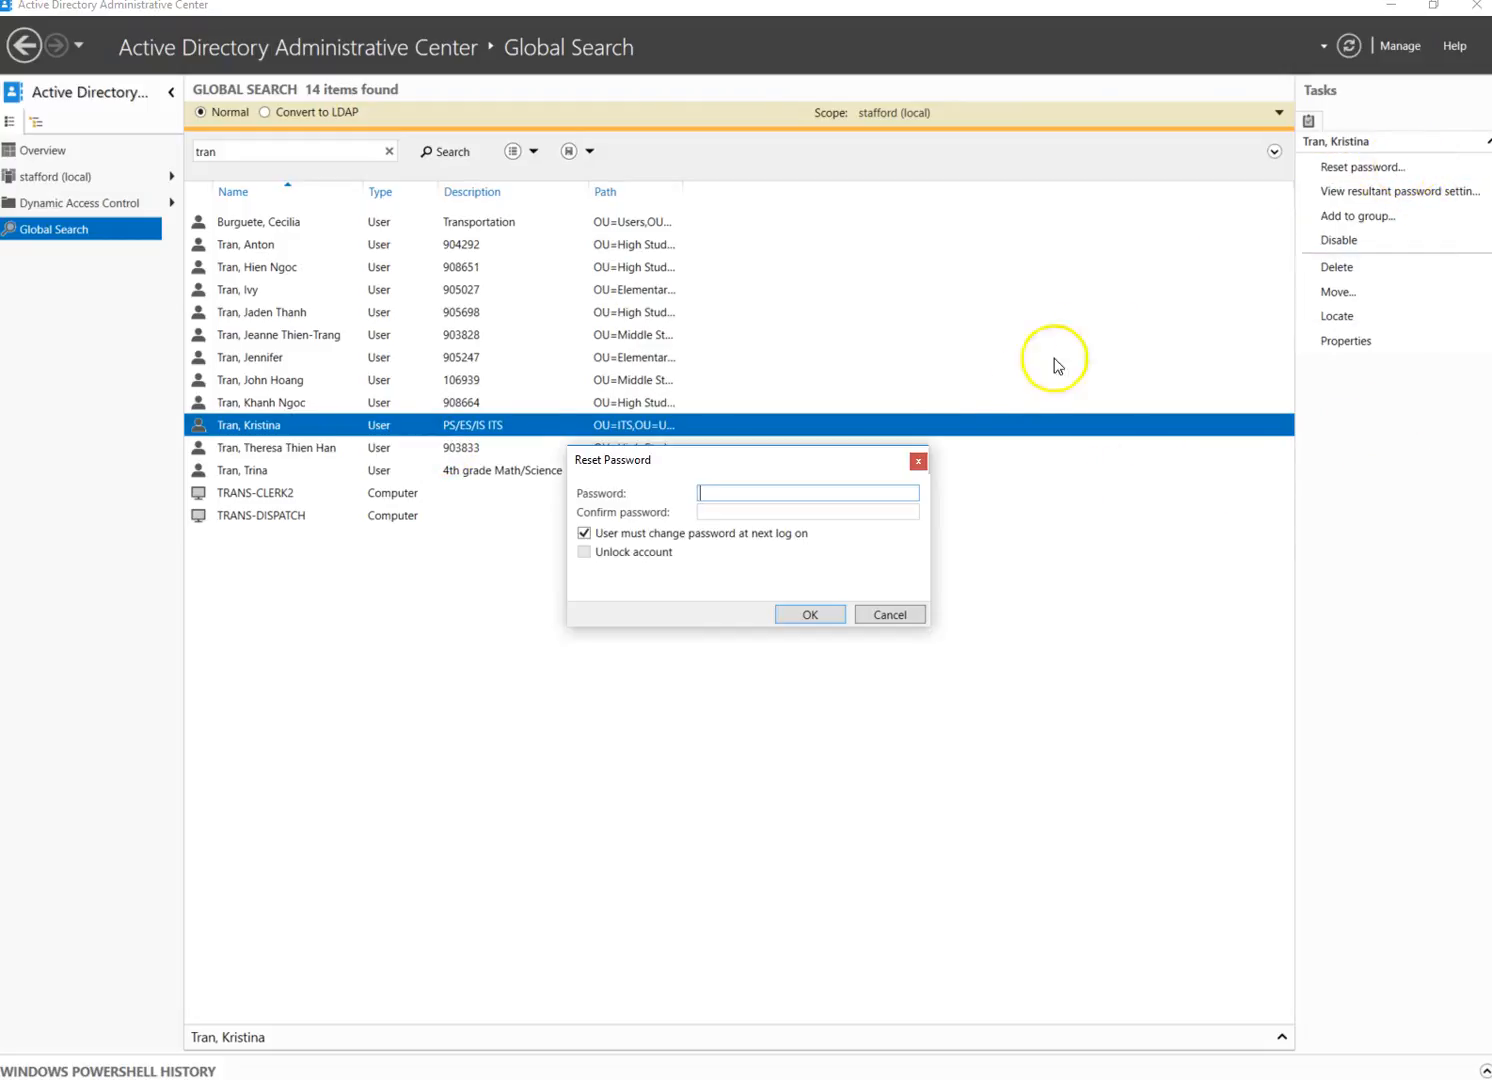
pyautogui.click(838, 493)
pyautogui.click(885, 614)
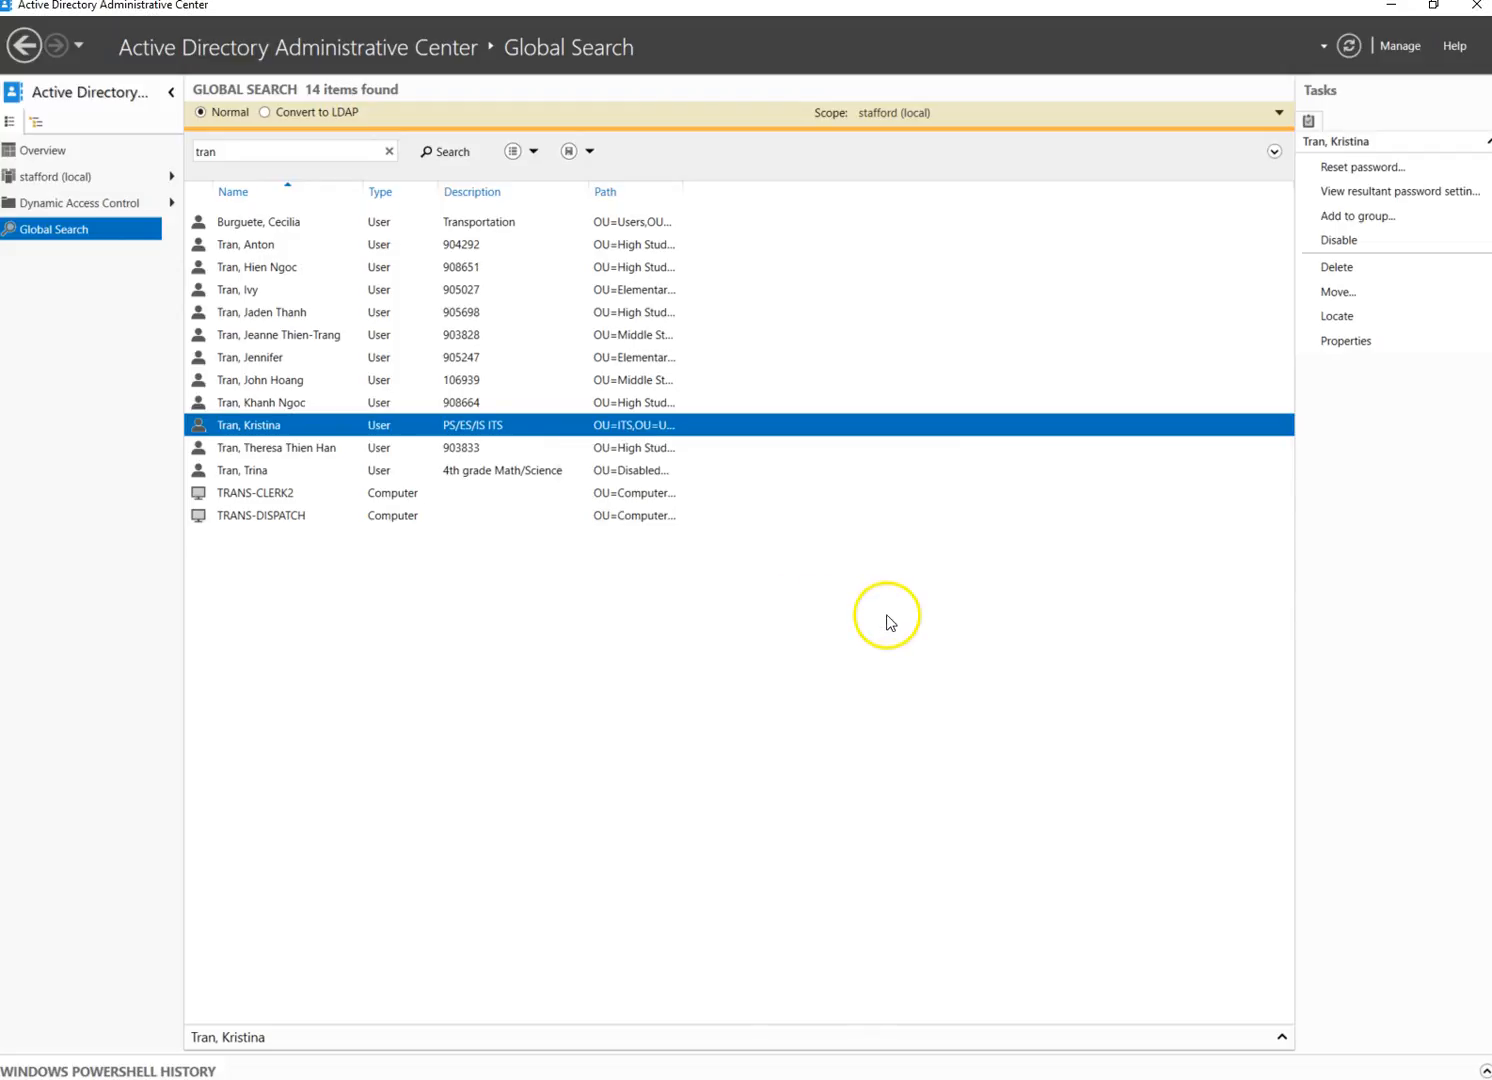